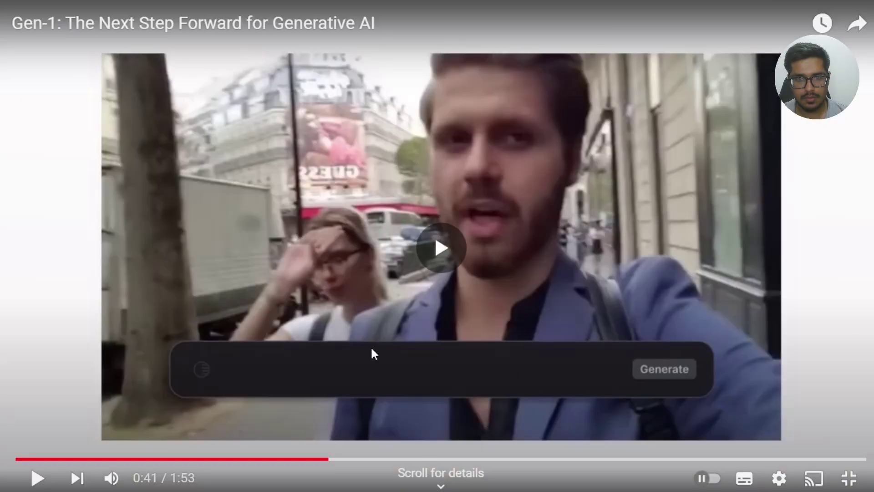
Skip ahead in the YouTube Gen-1 promo video and pause it on the claymation street clip.
key("space")
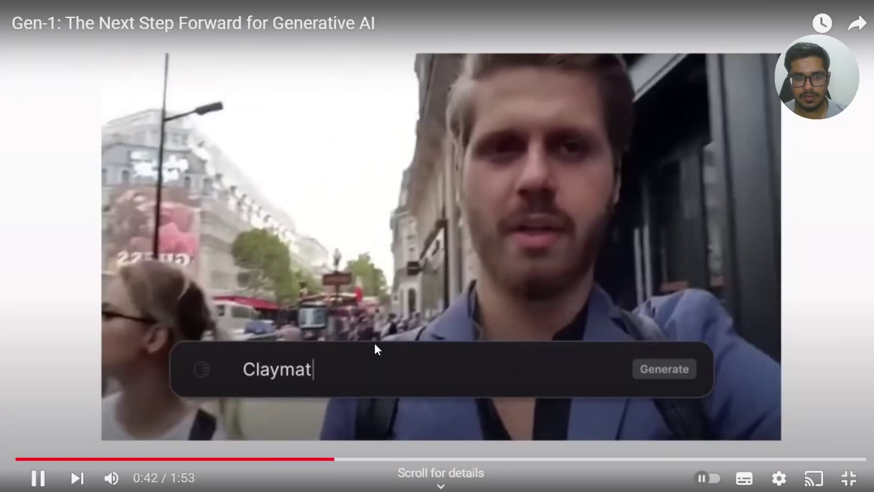
key("space")
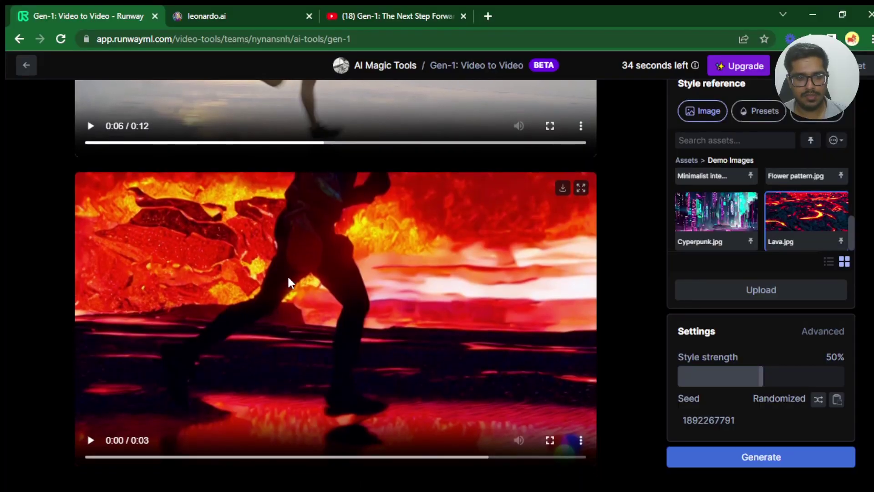
scroll(342, 265, "up", 5)
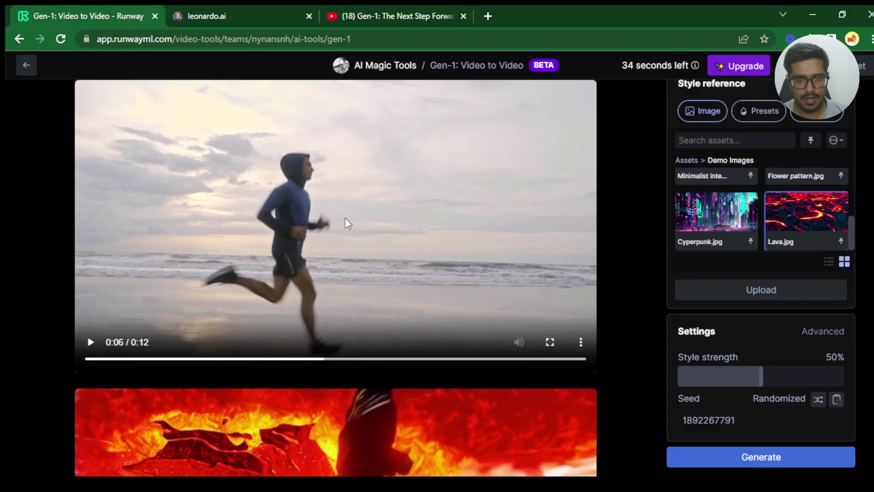
scroll(351, 233, "down", 5)
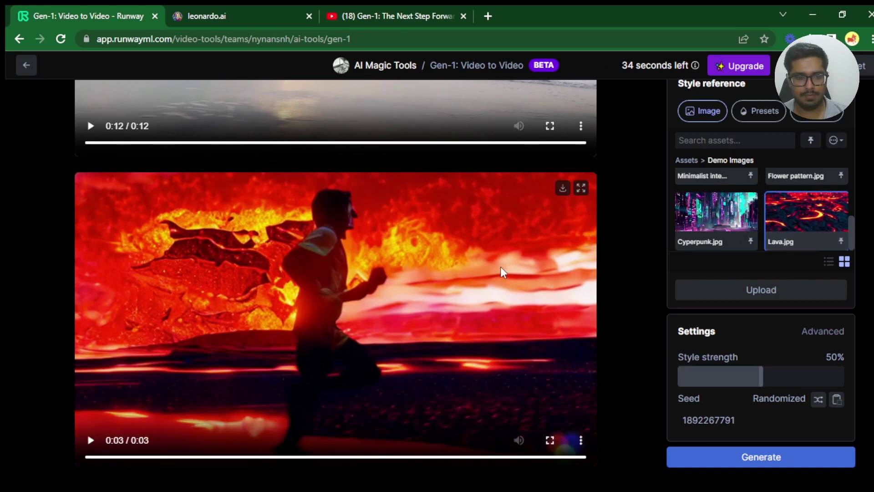
scroll(420, 296, "up", 5)
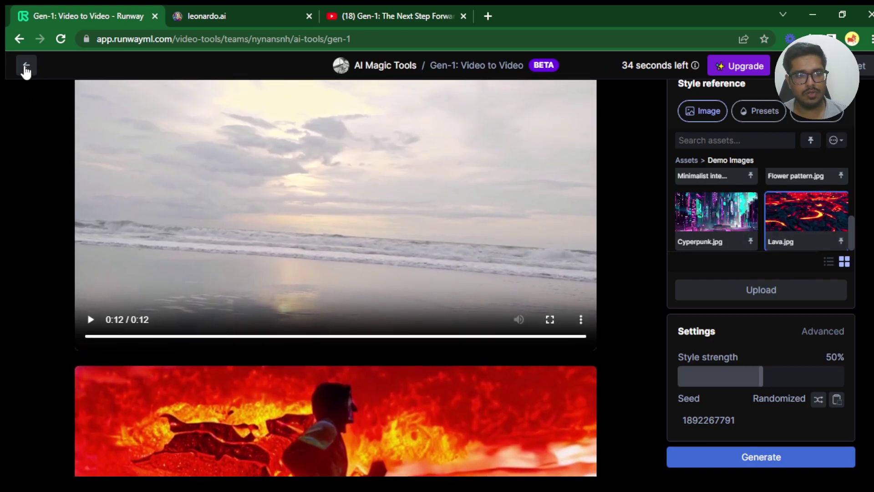
Reopen Gen-1 Video to Video from AI Magic Tools and upload a new source video file.
left_click(26, 66)
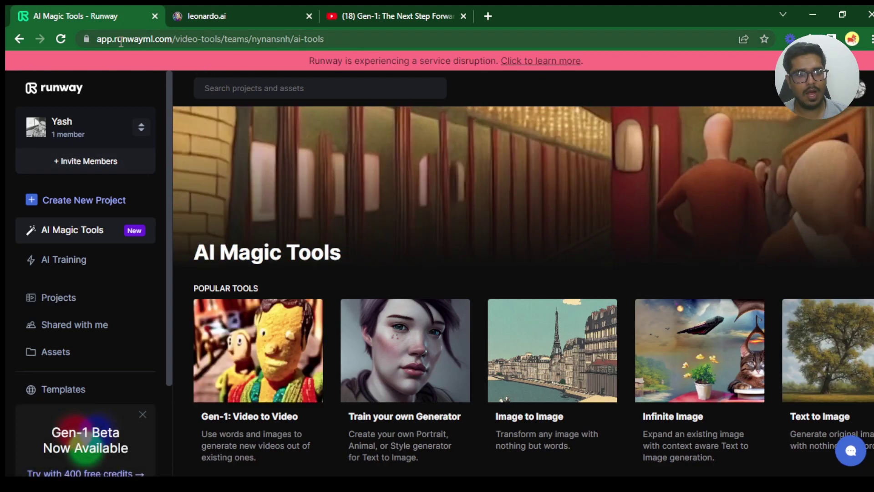
scroll(143, 182, "down", 3)
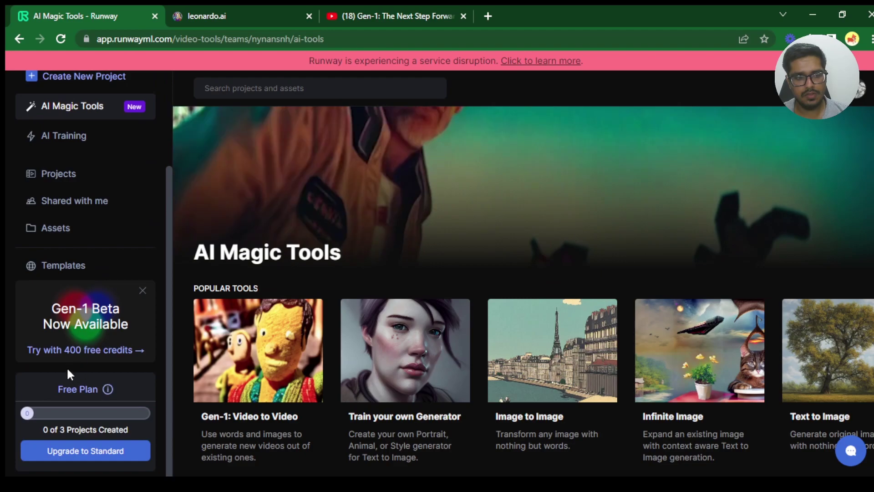
left_click(98, 339)
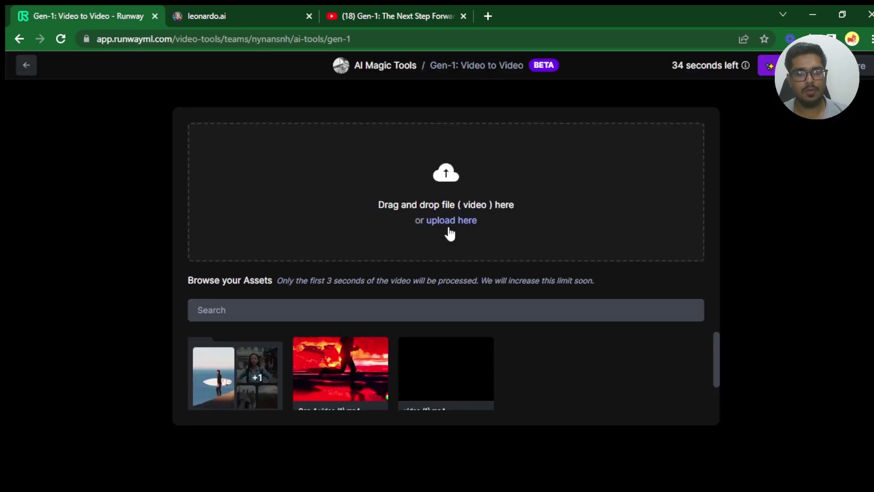
left_click(448, 229)
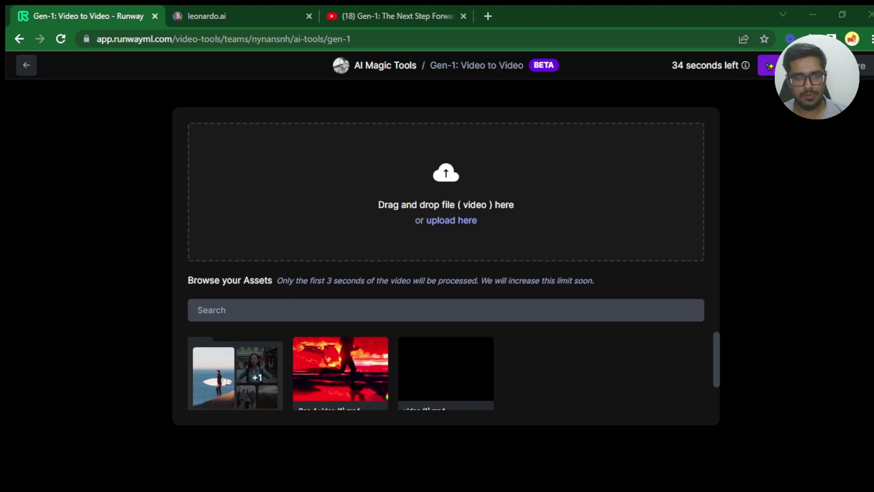
key("Return")
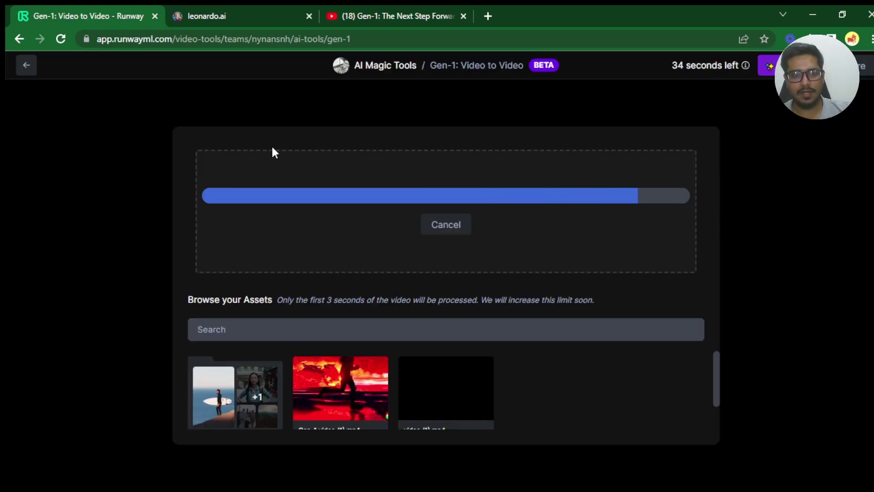
Switch to the Leonardo.Ai tab while the Gen-1 video upload finishes.
left_click(210, 18)
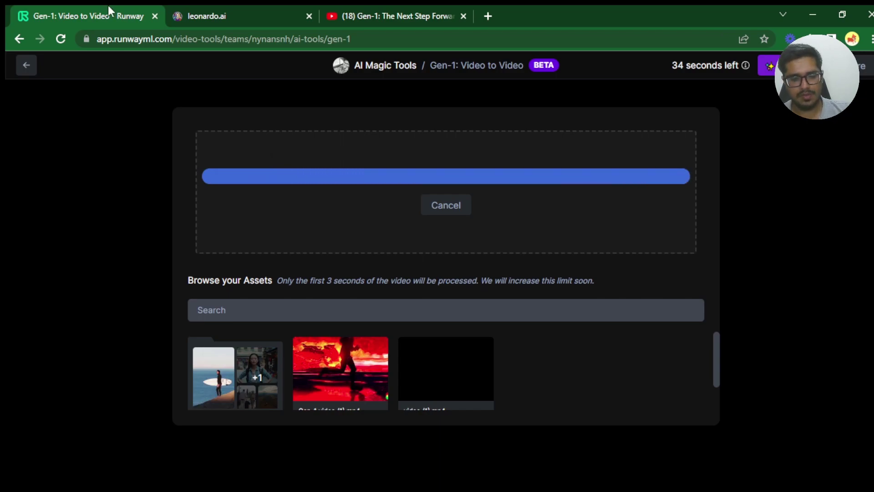
Review the loaded boxer clip in Runway and the astronaut image on Leonardo.Ai for the style reference.
left_click(275, 11)
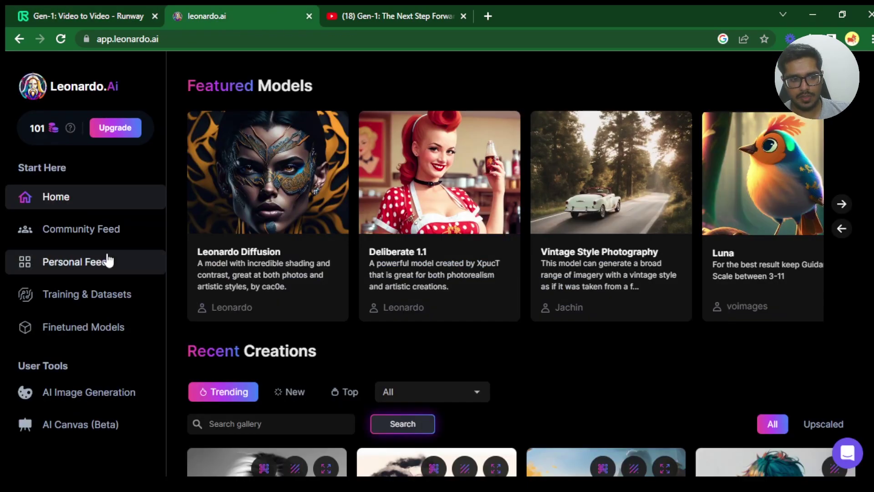
key("ctrl+shift+Tab")
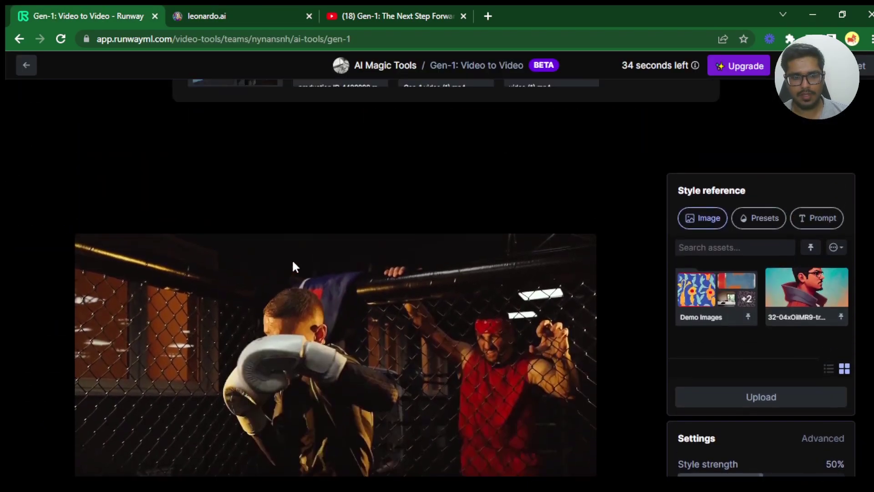
scroll(589, 230, "down", 3)
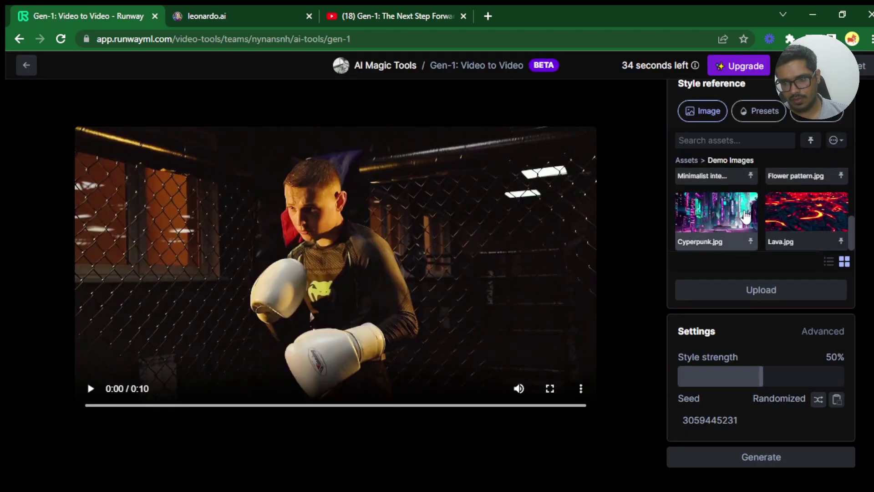
scroll(737, 229, "up", 2)
scroll(724, 228, "down", 2)
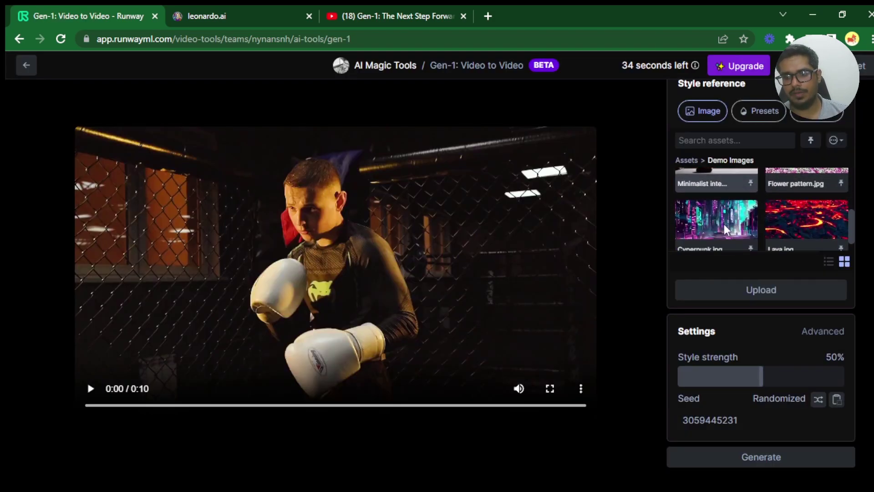
scroll(796, 242, "down", 2)
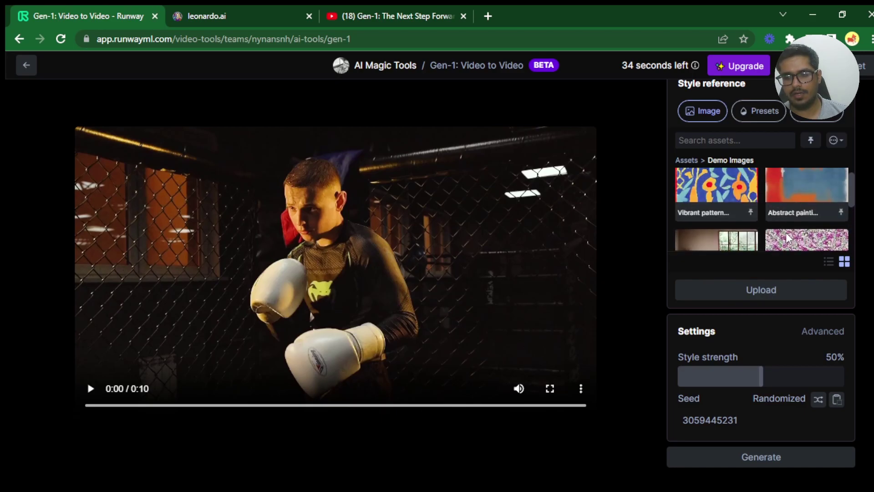
scroll(777, 221, "up", 2)
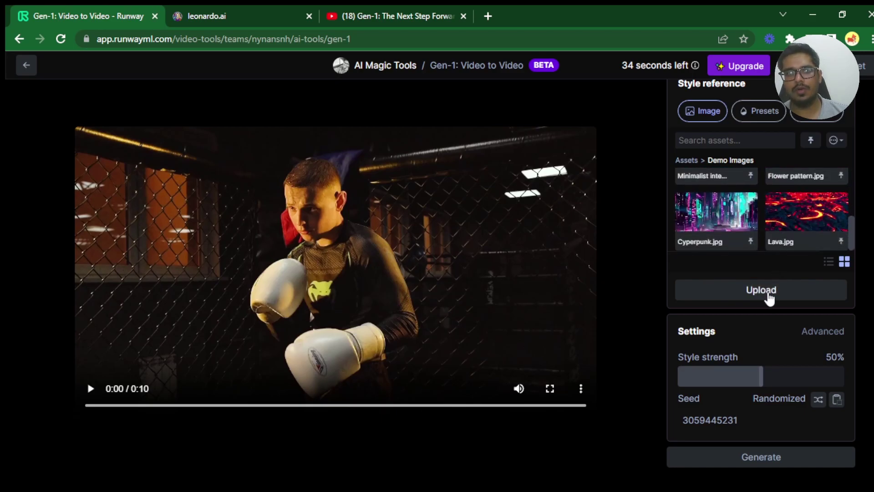
key("ctrl+Tab")
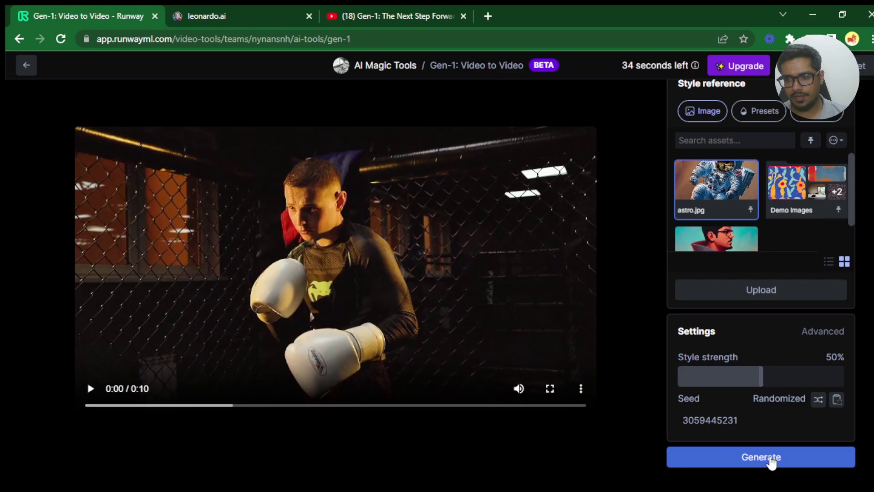
Generate the astronaut-styled boxer clip and let the progress bar reach 100%.
left_click(770, 459)
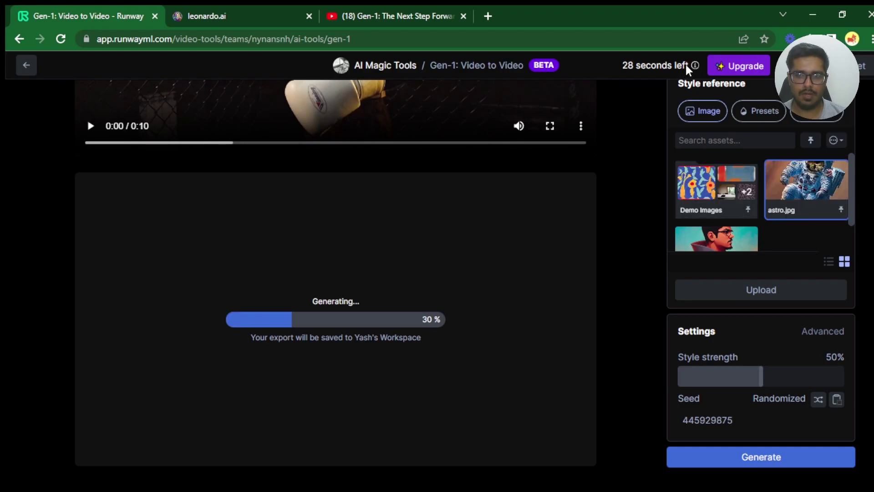
mouse_move(690, 70)
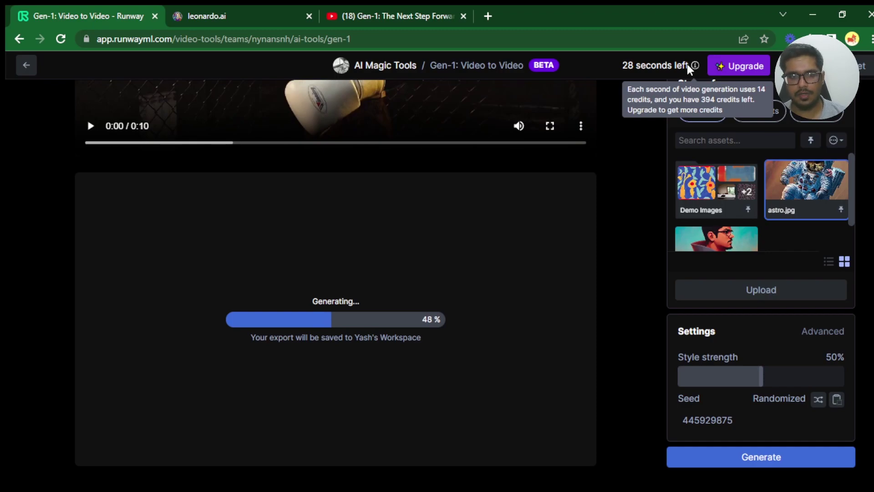
scroll(578, 189, "up", 3)
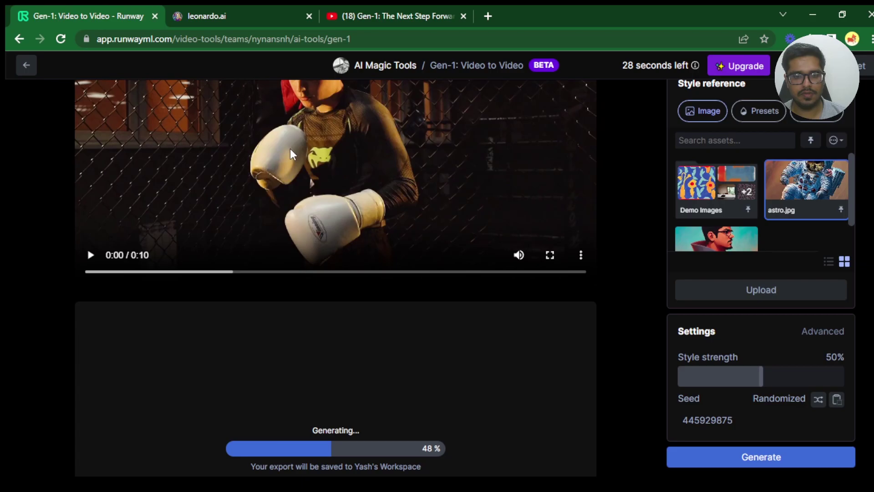
scroll(290, 148, "down", 3)
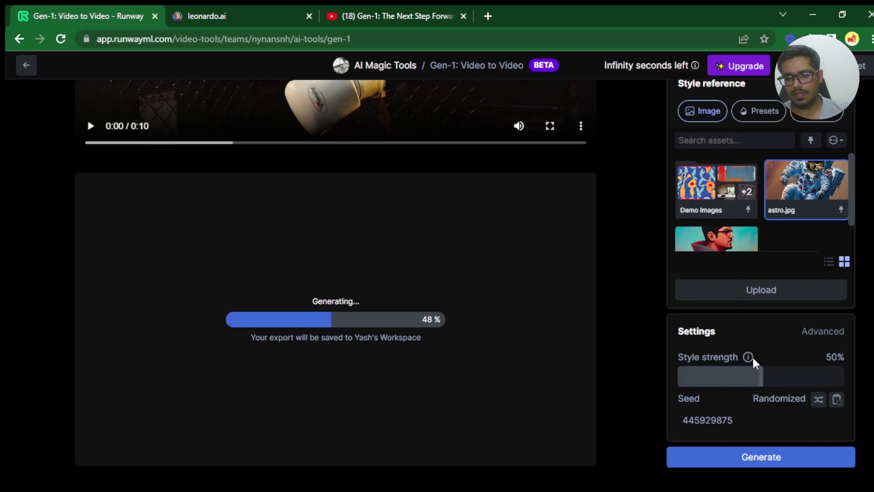
mouse_move(753, 358)
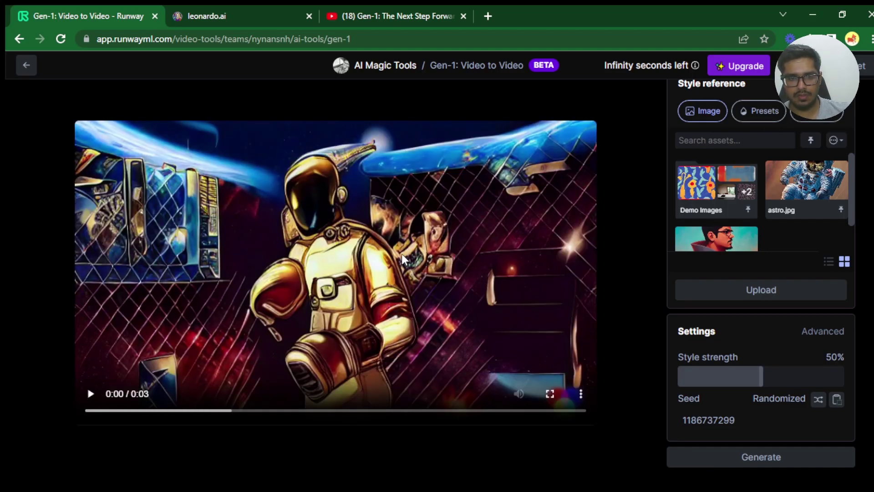
left_click(326, 250)
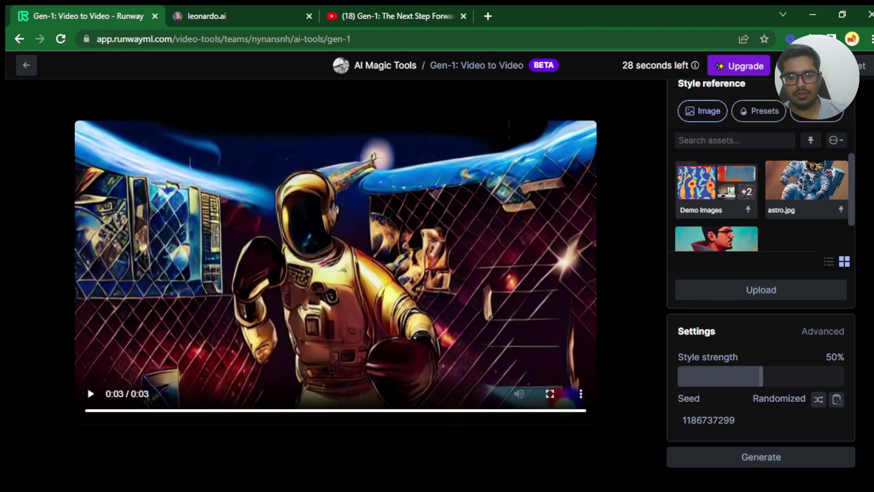
left_click(347, 234)
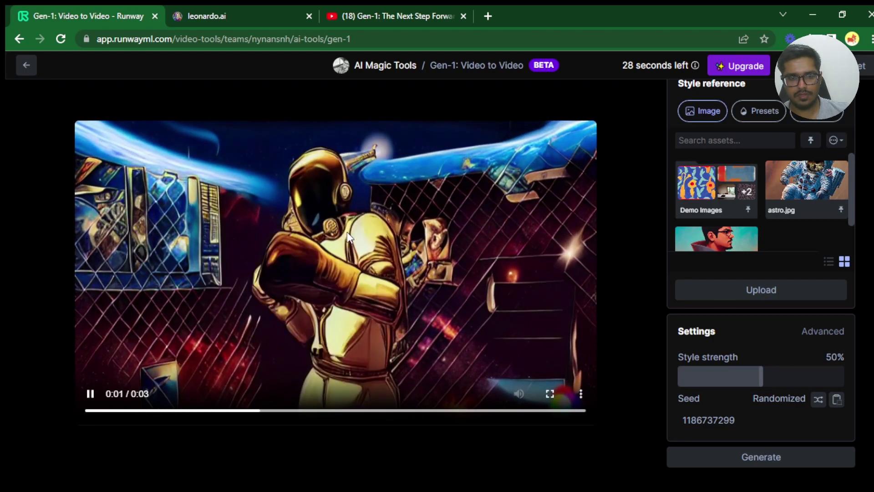
scroll(392, 230, "up", 6)
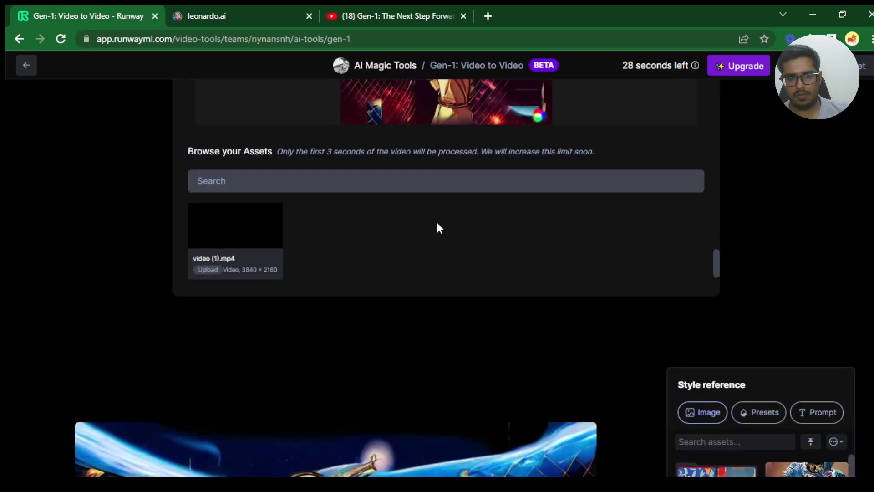
scroll(747, 273, "down", 5)
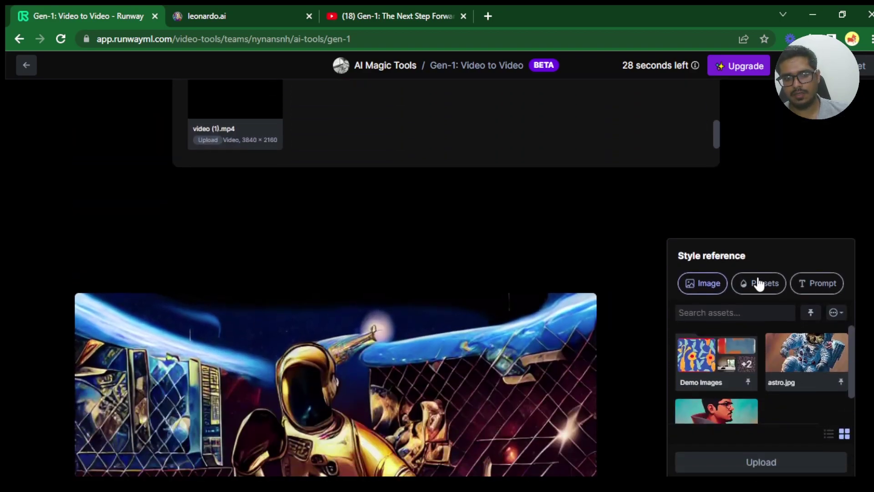
Use the portrait thumbnail as the Image style reference and generate a new boxer restyle.
scroll(517, 263, "up", 5)
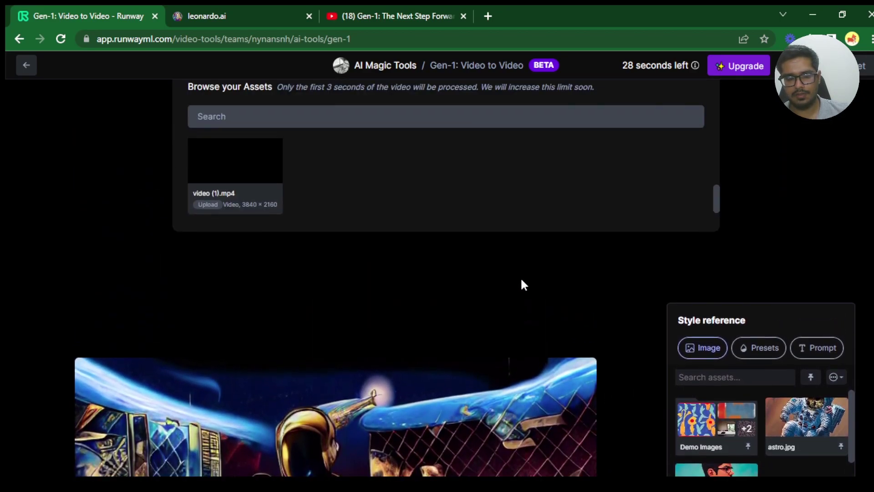
scroll(385, 279, "up", 3)
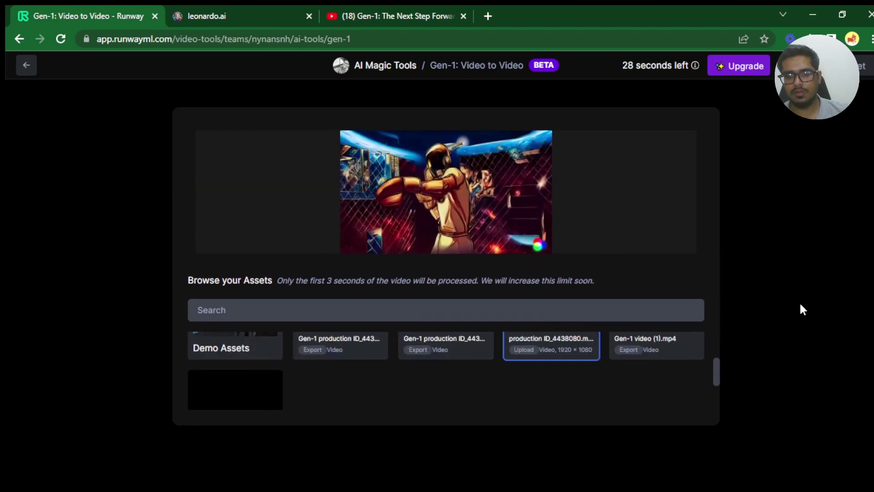
scroll(648, 164, "down", 3)
scroll(765, 249, "down", 2)
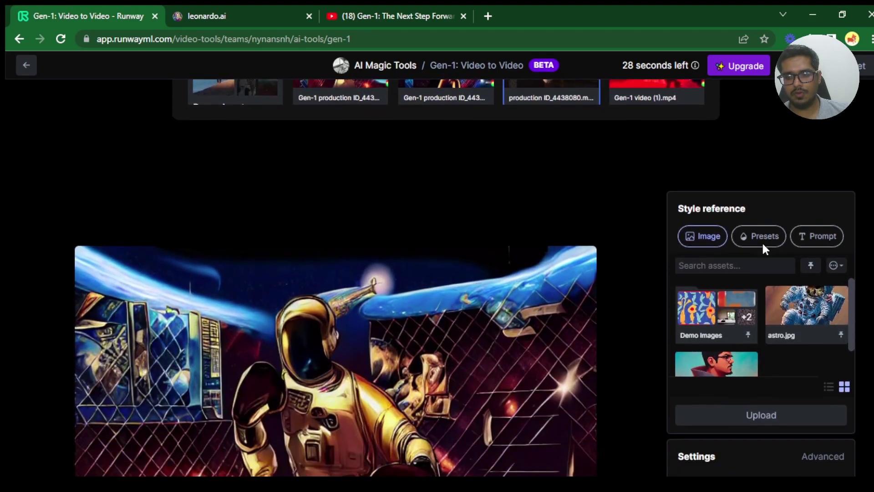
left_click(726, 350)
scroll(809, 307, "down", 3)
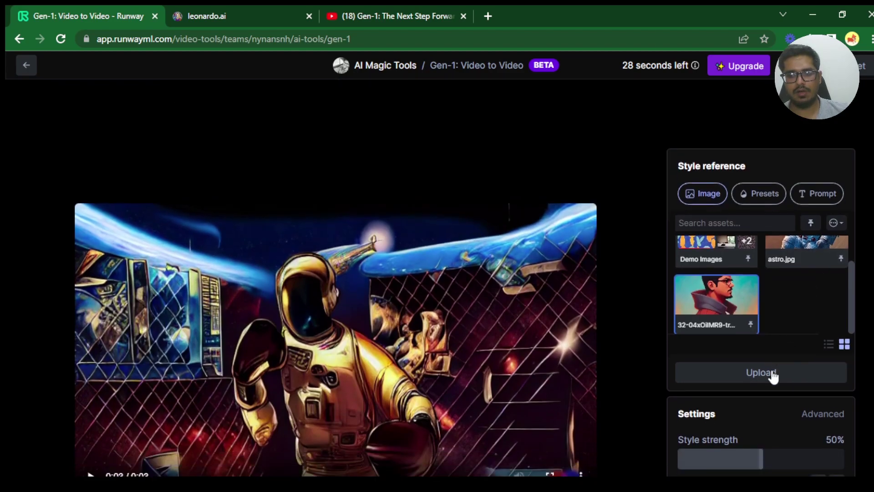
scroll(771, 400, "down", 2)
left_click(759, 457)
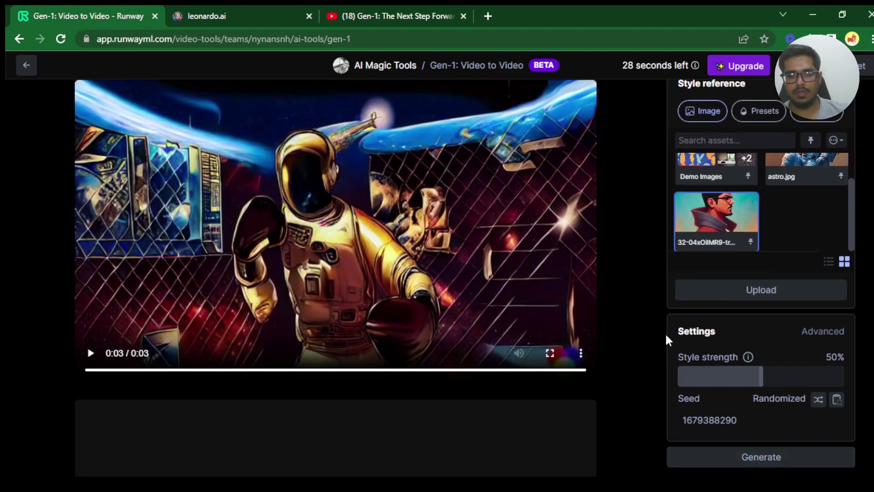
Return to Projects and reopen Gen-1 Video to Video from the Gen-1 Beta banner.
scroll(430, 194, "down", 5)
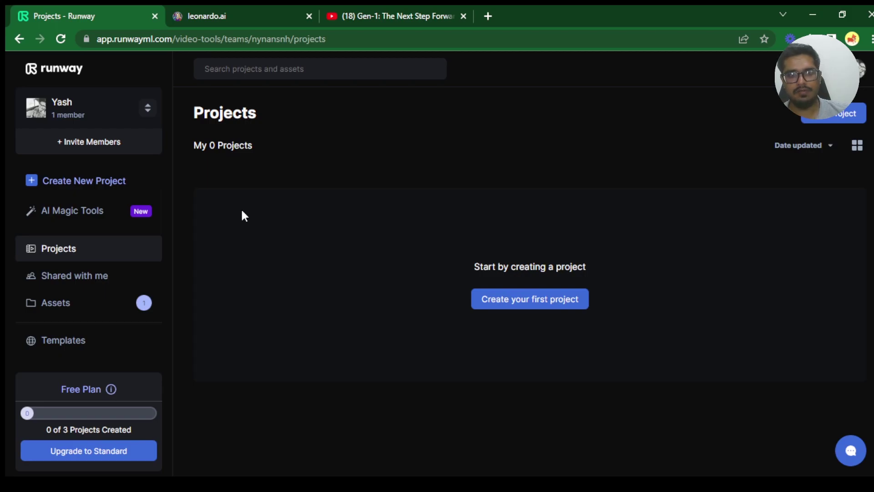
scroll(100, 332, "down", 3)
left_click(93, 348)
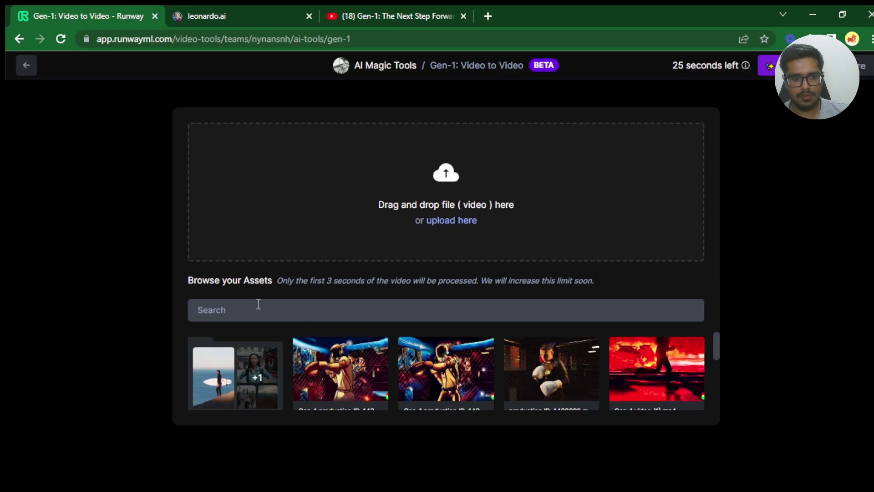
key("alt+Left")
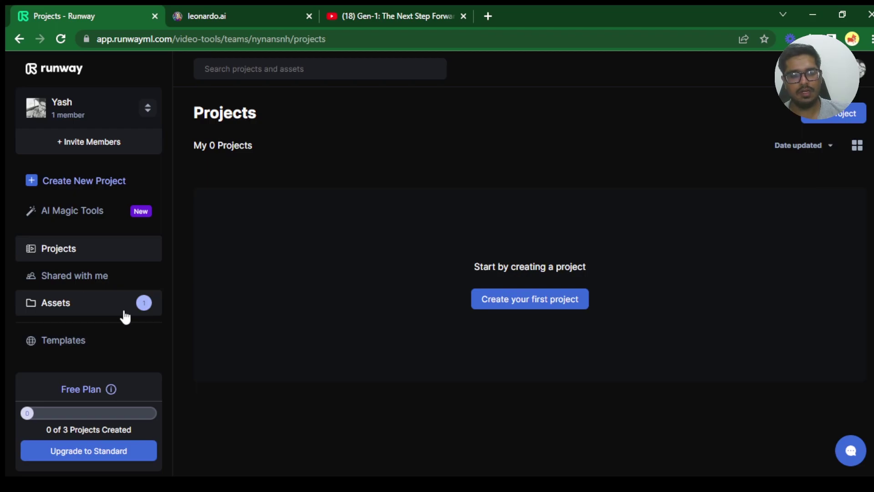
scroll(123, 316, "down", 3)
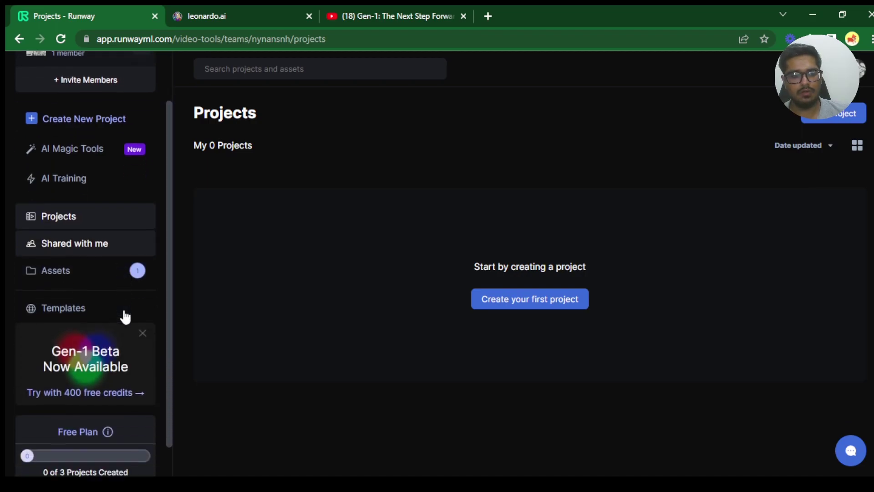
left_click(109, 328)
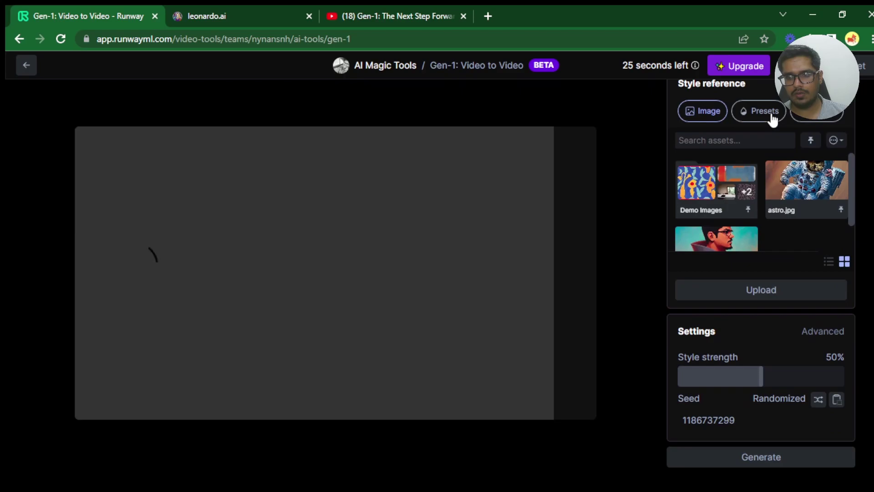
Try the Claymation, Paper origami and Charcoal sketch presets, then switch the style reference to Prompt.
left_click(767, 115)
left_click(721, 187)
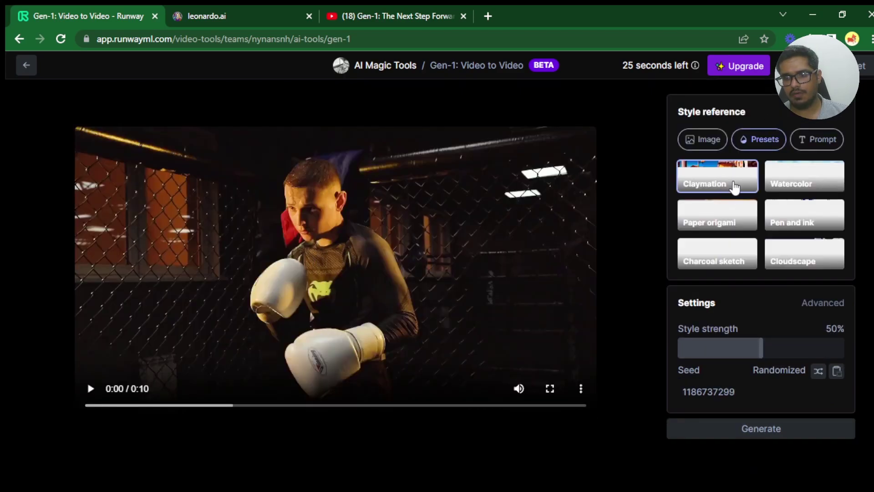
left_click(706, 230)
left_click(728, 268)
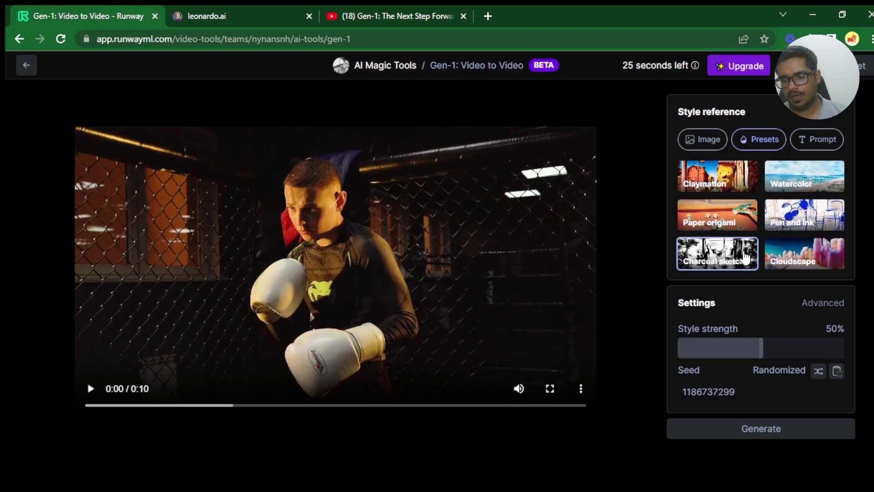
left_click(815, 150)
left_click(769, 204)
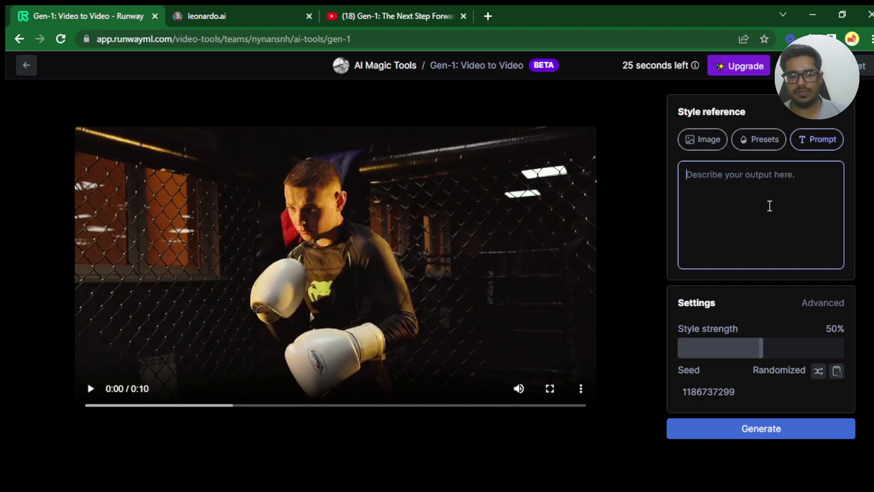
Copy the firefighter cyborg prompt from Lexica and return to the Runway tab.
type("cc")
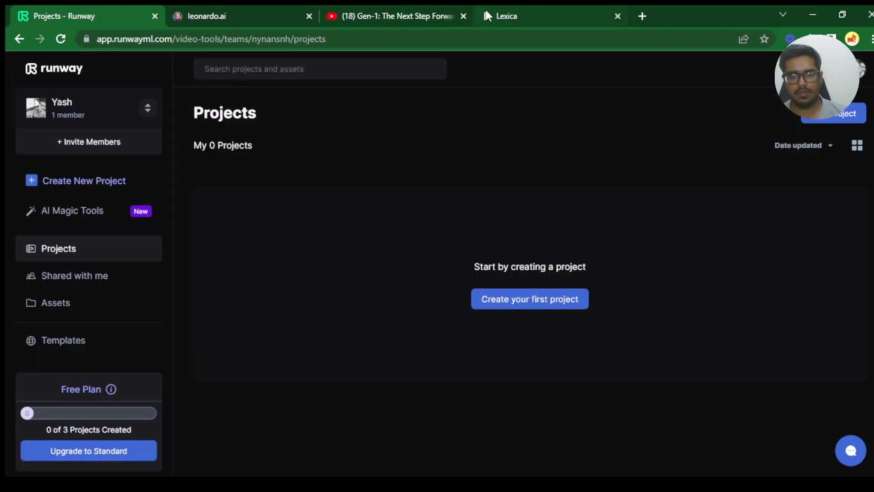
left_click(485, 13)
left_click(53, 175)
left_click_drag(347, 166, 243, 167)
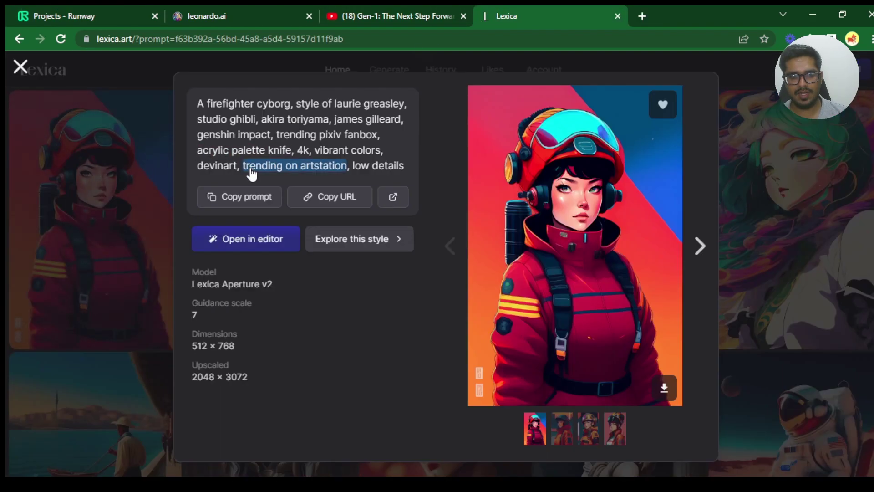
left_click_drag(197, 134, 270, 141)
left_click(239, 196)
left_click(91, 17)
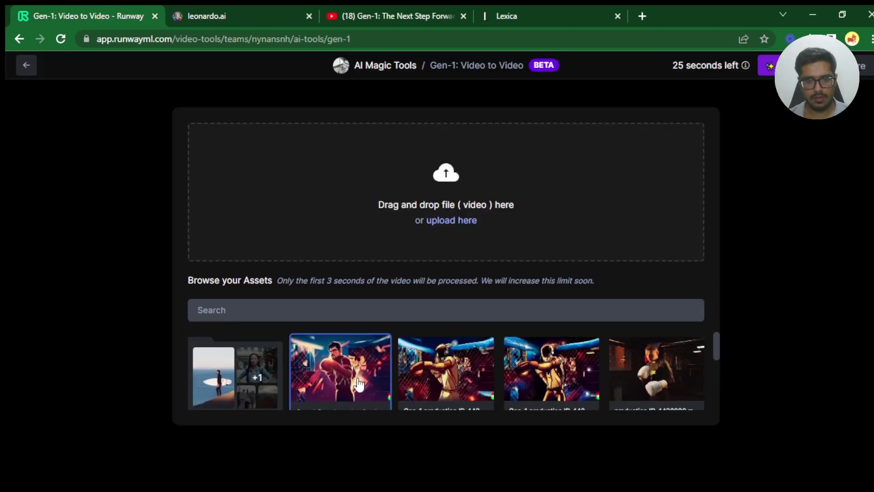
Load the earlier portrait-styled boxer result from Browse your Assets as the source clip.
left_click(360, 384)
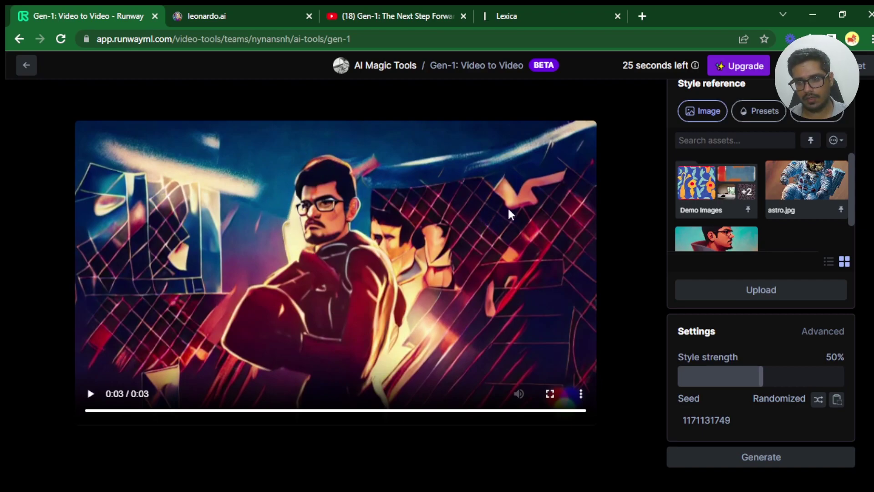
scroll(683, 217, "up", 7)
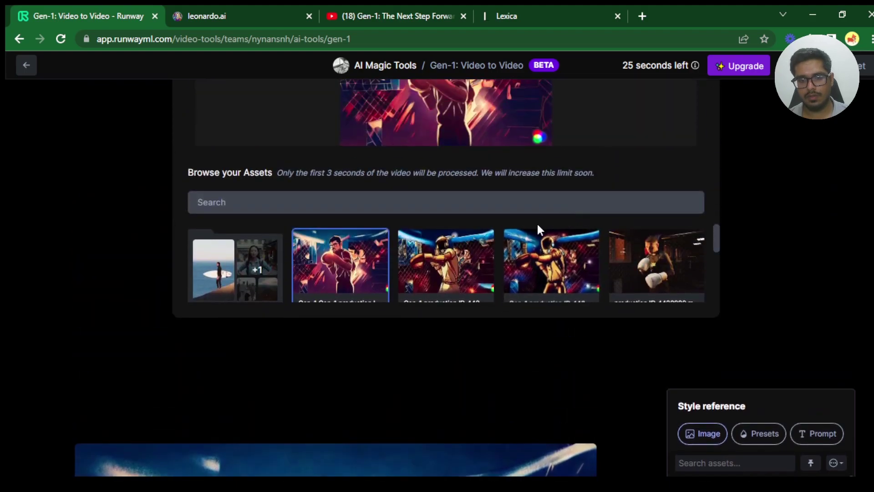
Paste the Lexica firefighter-cyborg text prompt and generate a 3-second restyled clip.
scroll(750, 246, "down", 6)
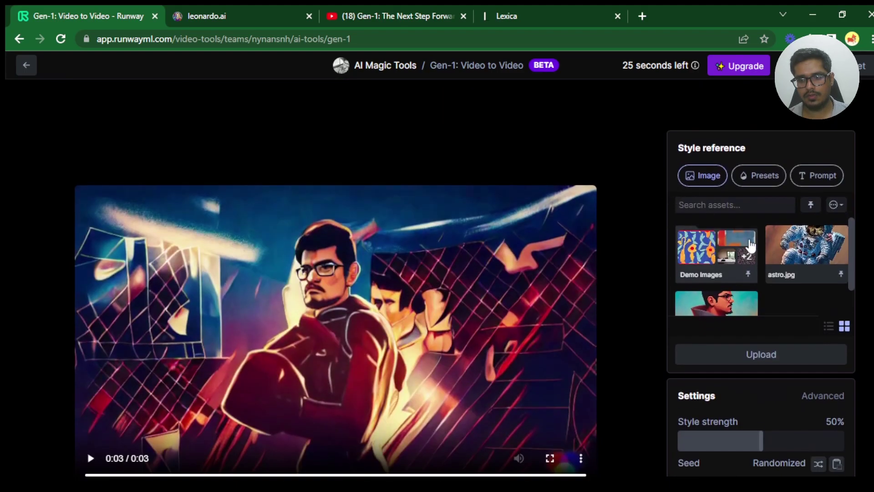
left_click(813, 182)
left_click(722, 297)
type("A firefighter cyborg ,style of Laurie Greasley, studio ghibli, akira toriyama, james gilleard, genshin impact, trending pixiv fanbox, acrylic palette knife, 4k, vibrant colors, devinart, trending on artstation, low details")
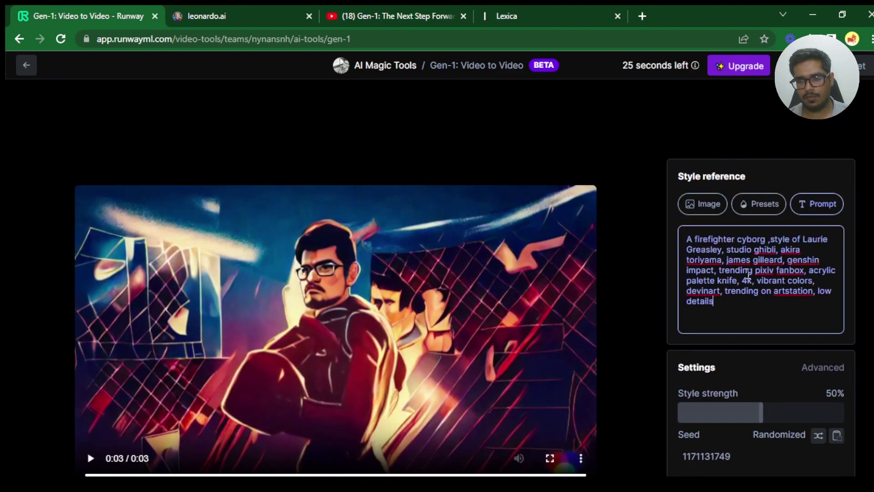
scroll(748, 276, "down", 2)
left_click(738, 435)
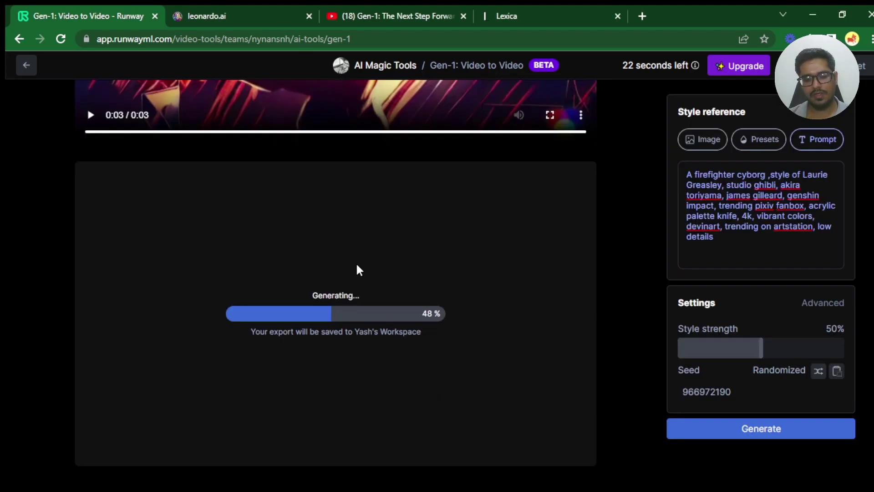
scroll(373, 281, "up", 2)
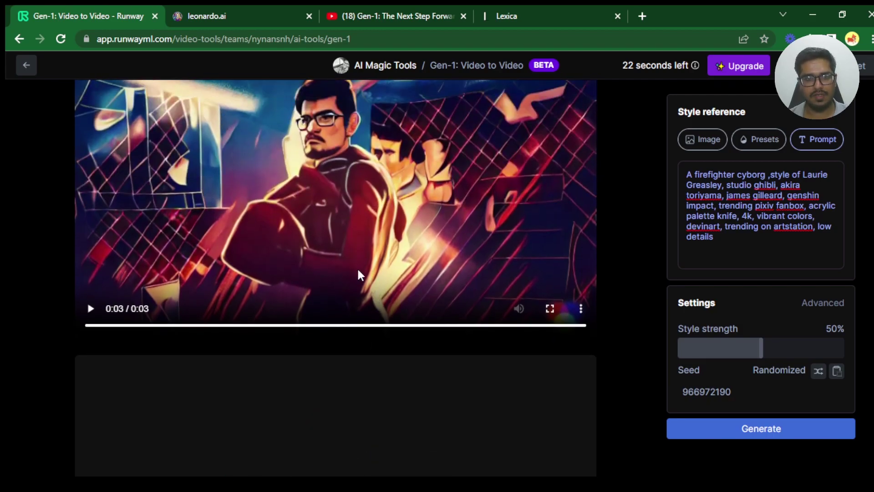
scroll(411, 280, "down", 4)
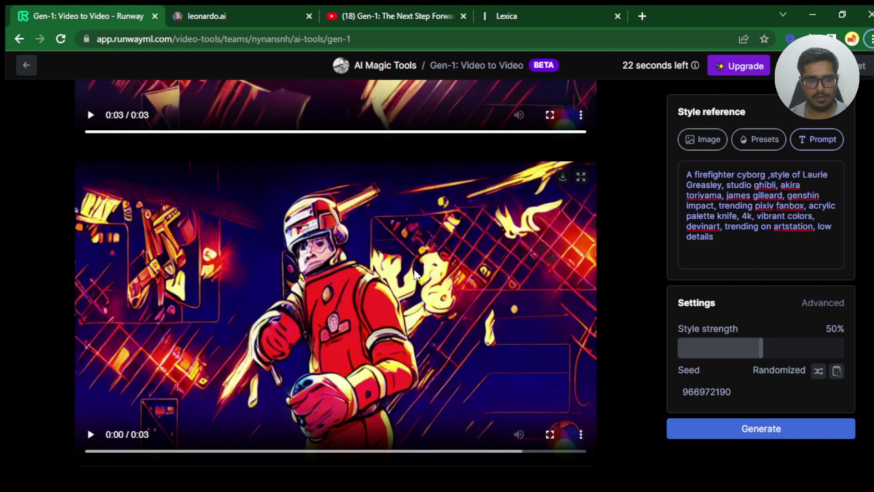
Play the firefighter-styled clip, then return to the projects page and reopen Gen-1 Video to Video.
left_click(419, 293)
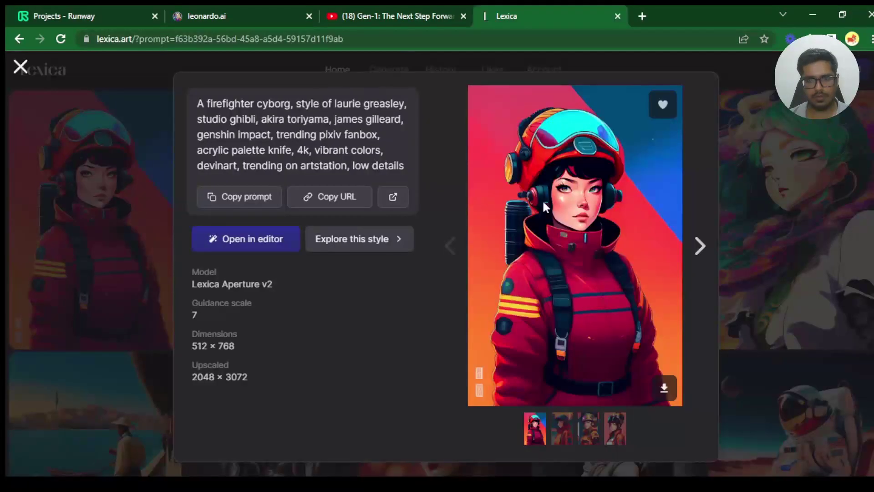
left_click(101, 6)
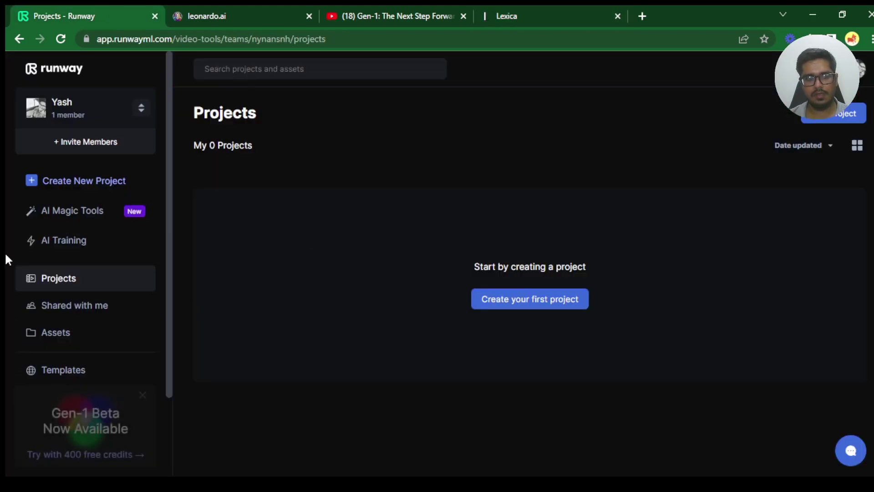
left_click(104, 451)
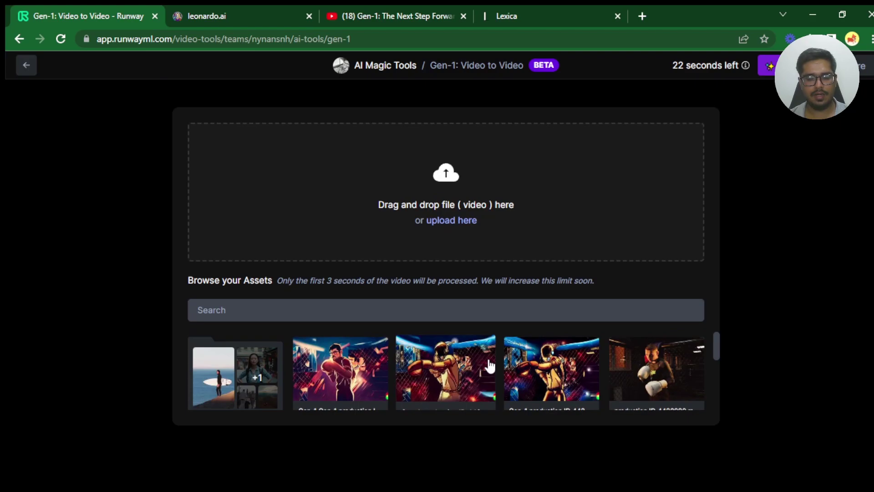
Pick a saved clip as the source video and dismiss the Upgrade workspace offer.
left_click(490, 365)
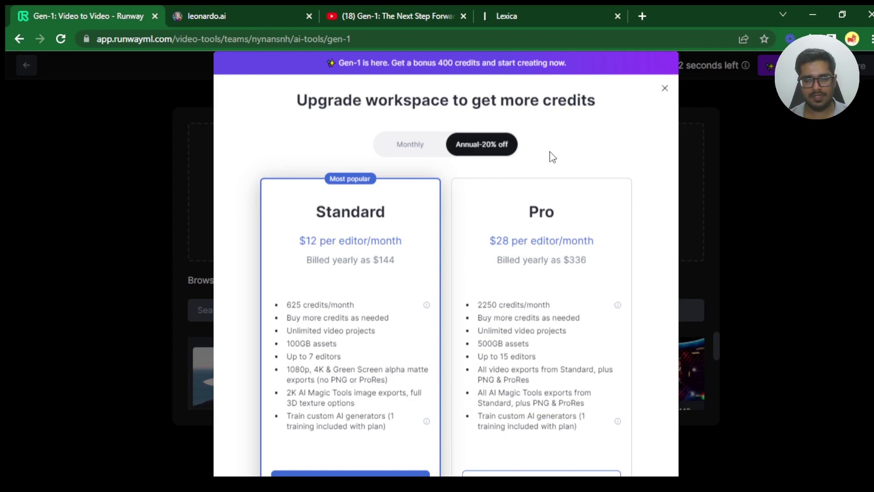
key("Escape")
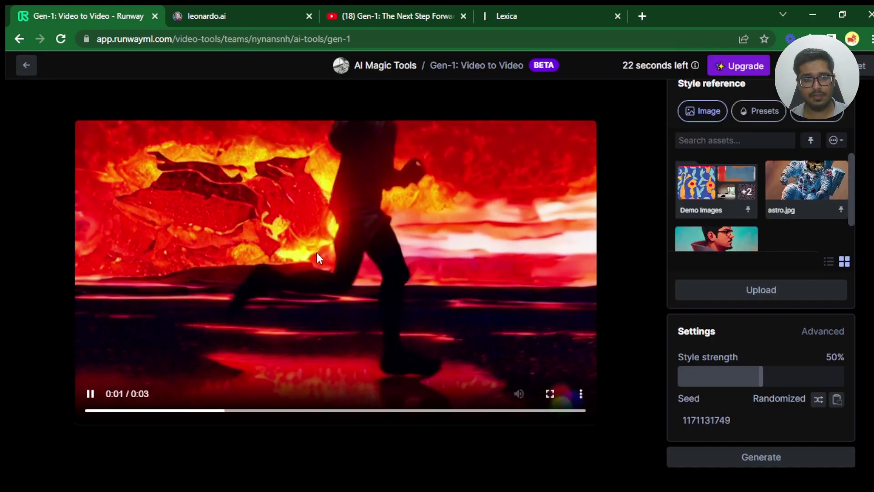